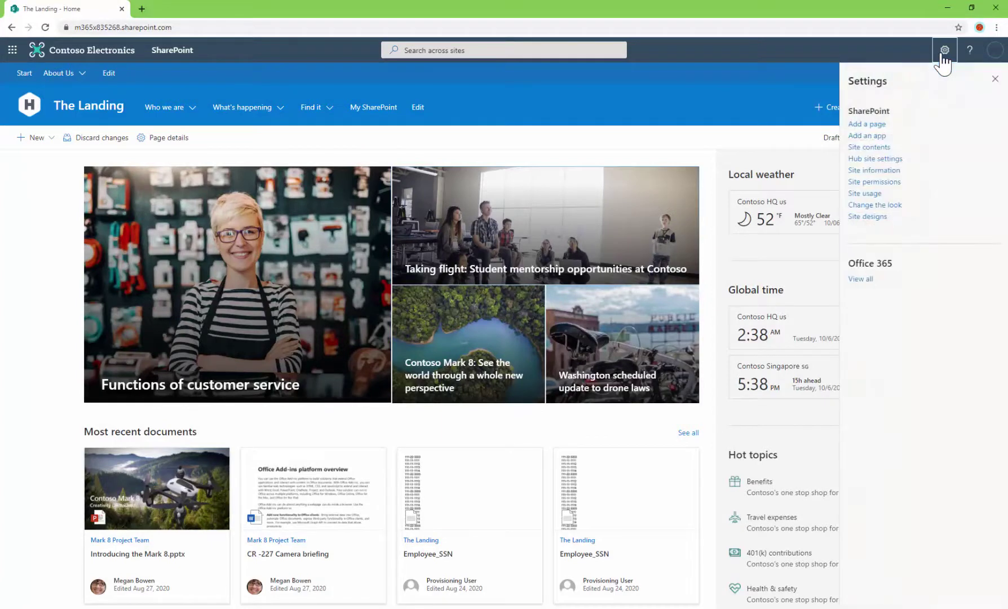
Step: Search the site's addable apps for "skybow modern forms" and open the skybow Modern Forms details from the SharePoint Store result
{"action": "left_click", "coordinate": [876, 139]}
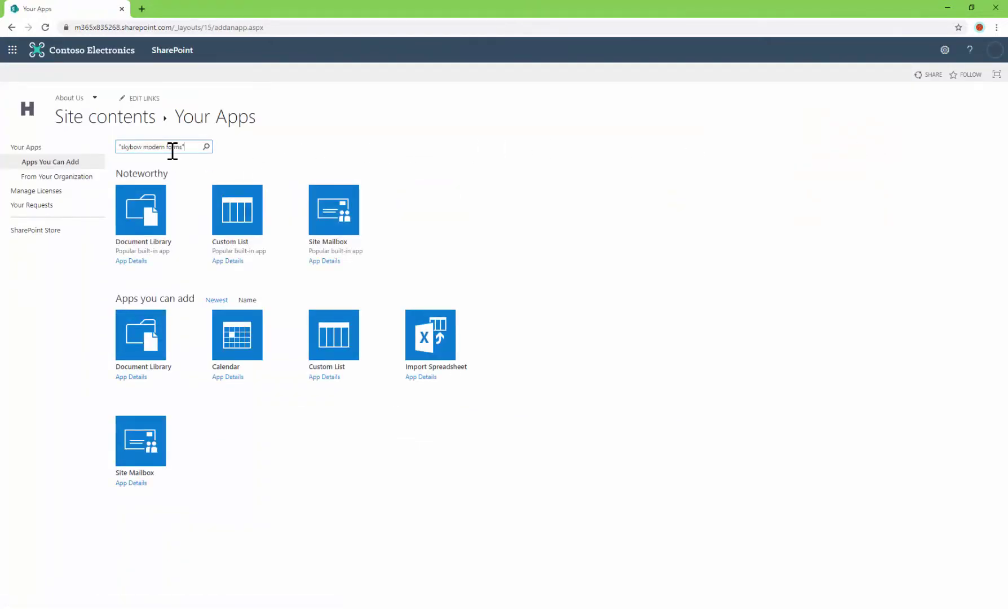
{"action": "left_click", "coordinate": [206, 148]}
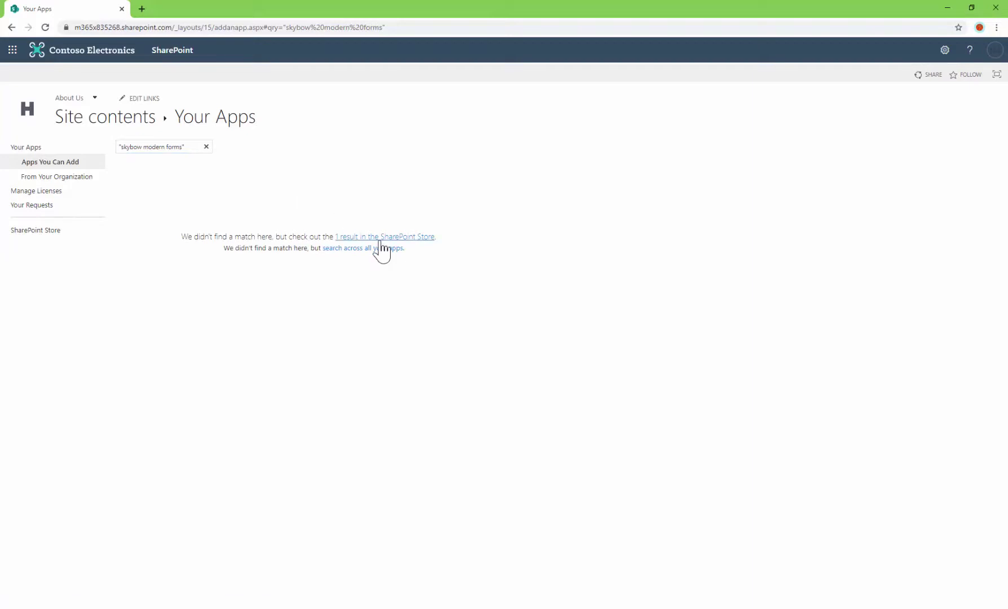
{"action": "left_click", "coordinate": [383, 241]}
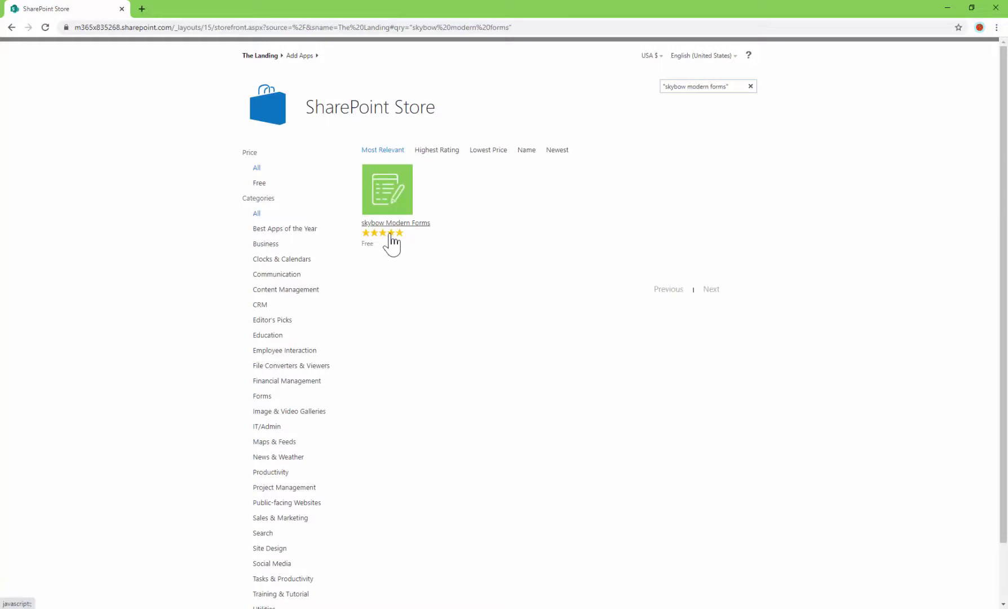
{"action": "left_click", "coordinate": [402, 186]}
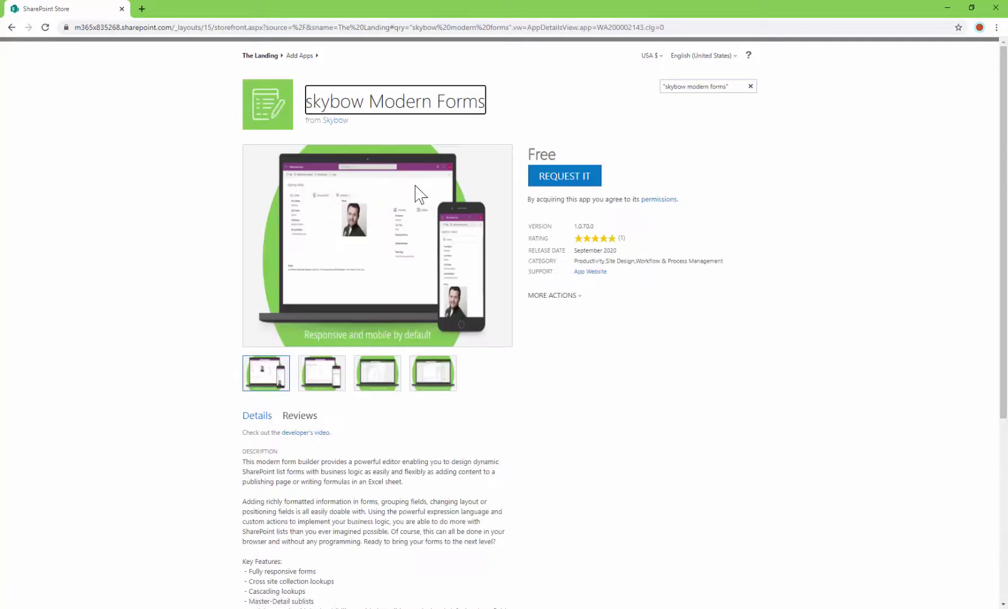
Step: Submit a request for the skybow Modern Forms app for everyone in the organization
{"action": "left_click", "coordinate": [586, 182]}
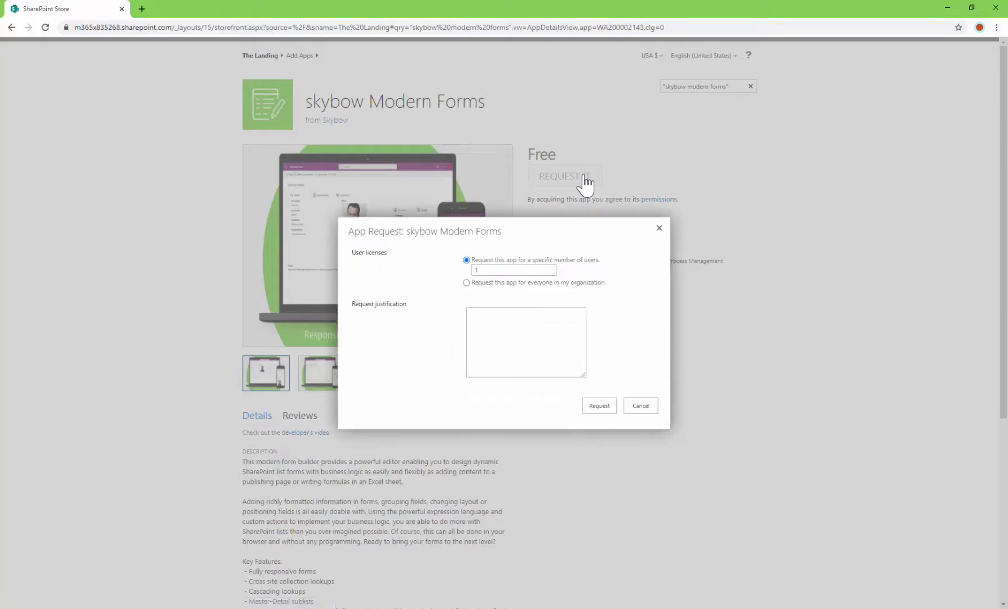
{"action": "left_click", "coordinate": [466, 282]}
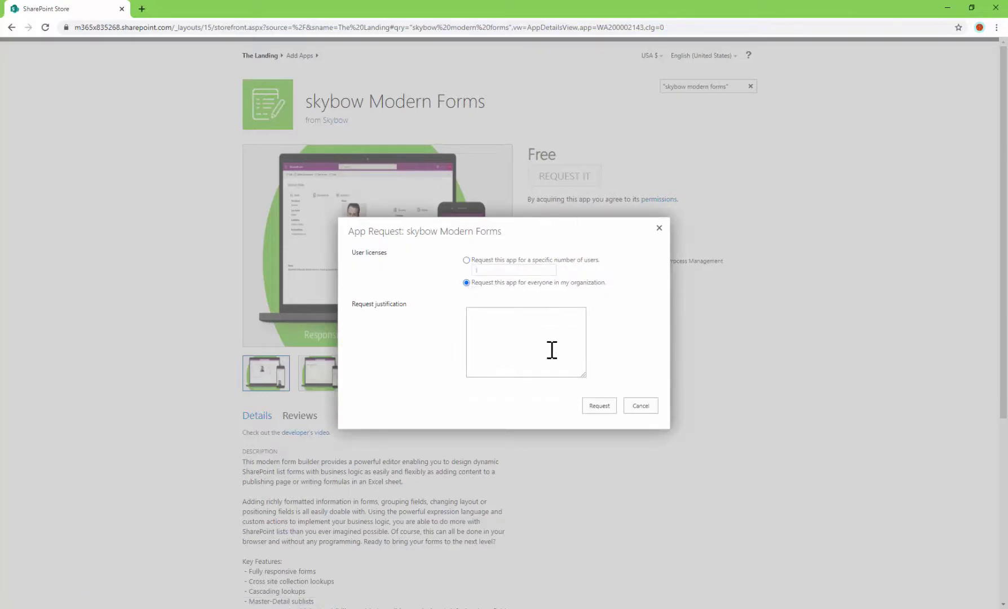
{"action": "left_click", "coordinate": [599, 406]}
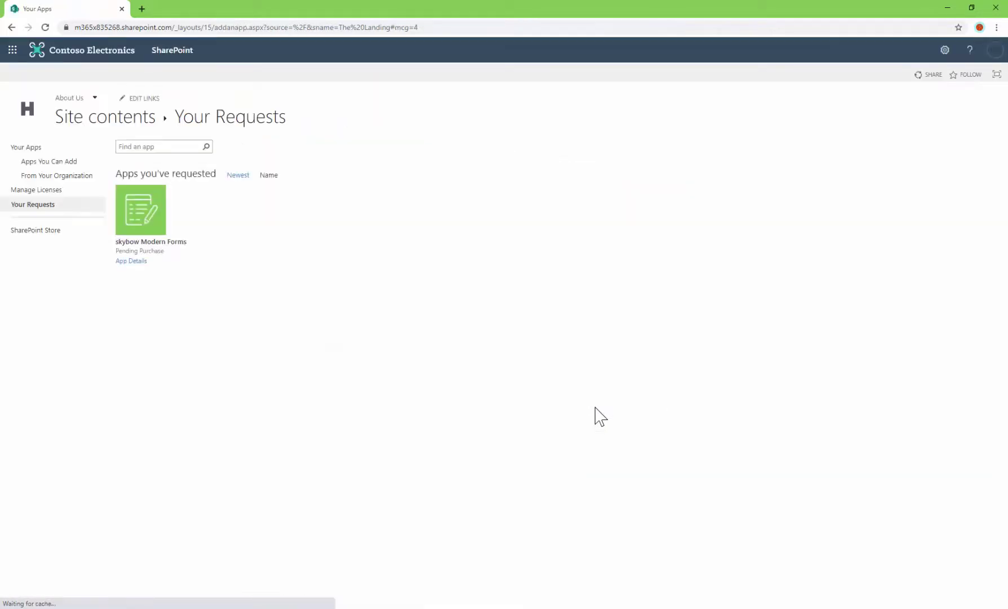
Step: Duplicate the requests page in a new browser tab and go from there to the SharePoint admin center via the Microsoft 365 admin center
{"action": "right_click", "coordinate": [100, 5]}
{"action": "left_click", "coordinate": [141, 69]}
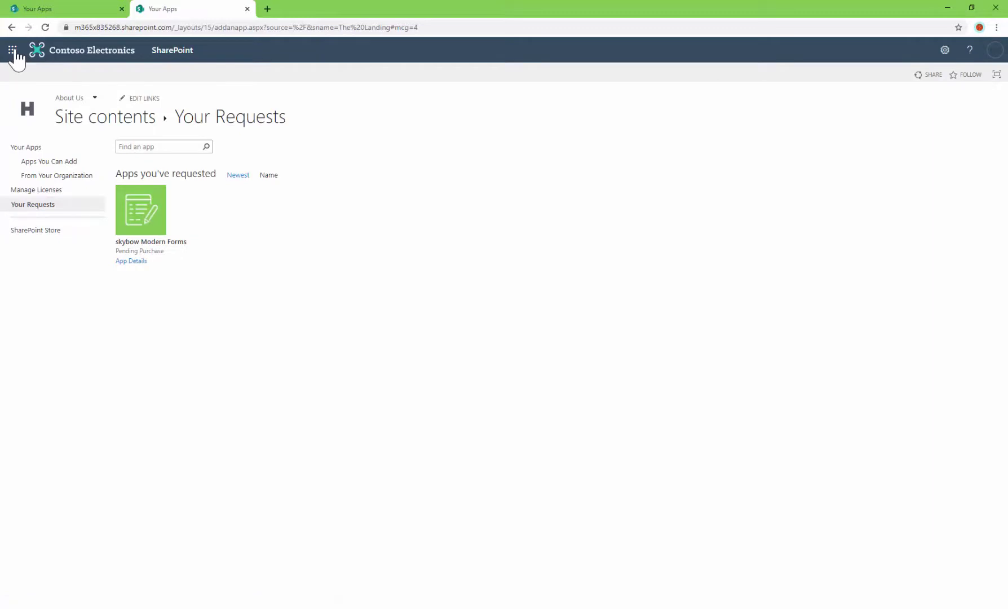
{"action": "left_click", "coordinate": [13, 50]}
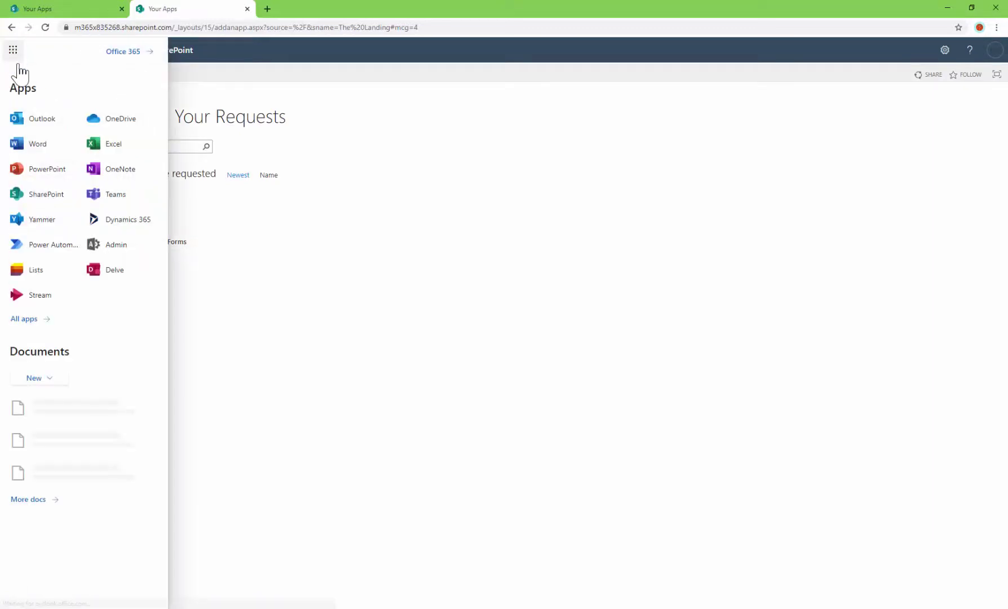
{"action": "left_click", "coordinate": [129, 243]}
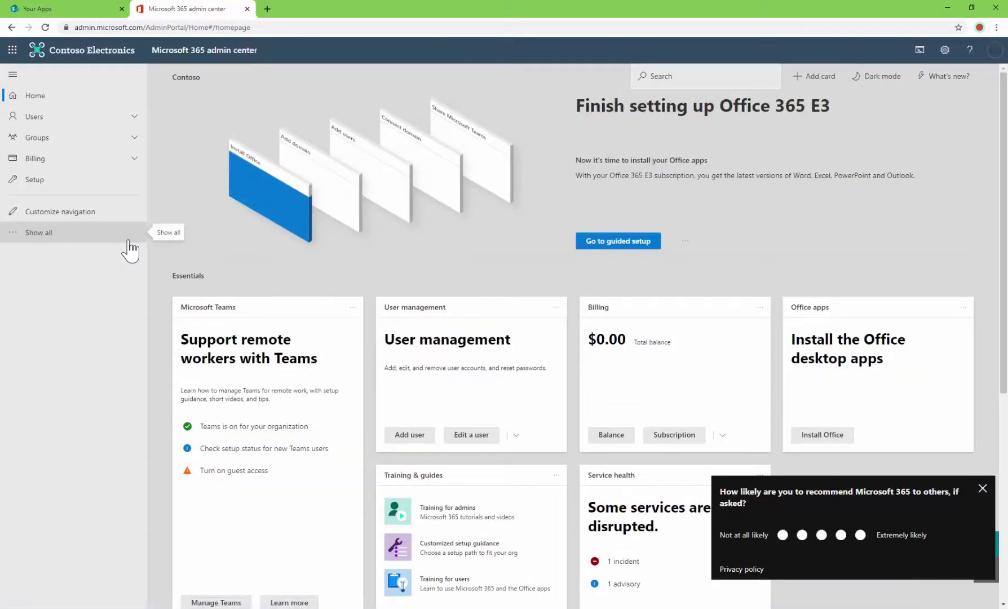
{"action": "left_click", "coordinate": [67, 237]}
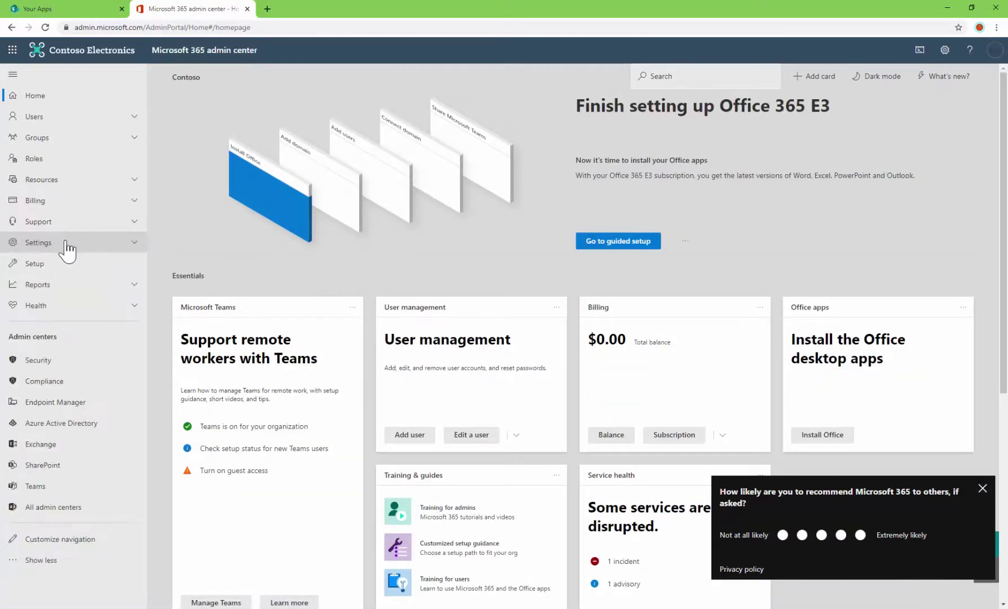
{"action": "left_click", "coordinate": [43, 466]}
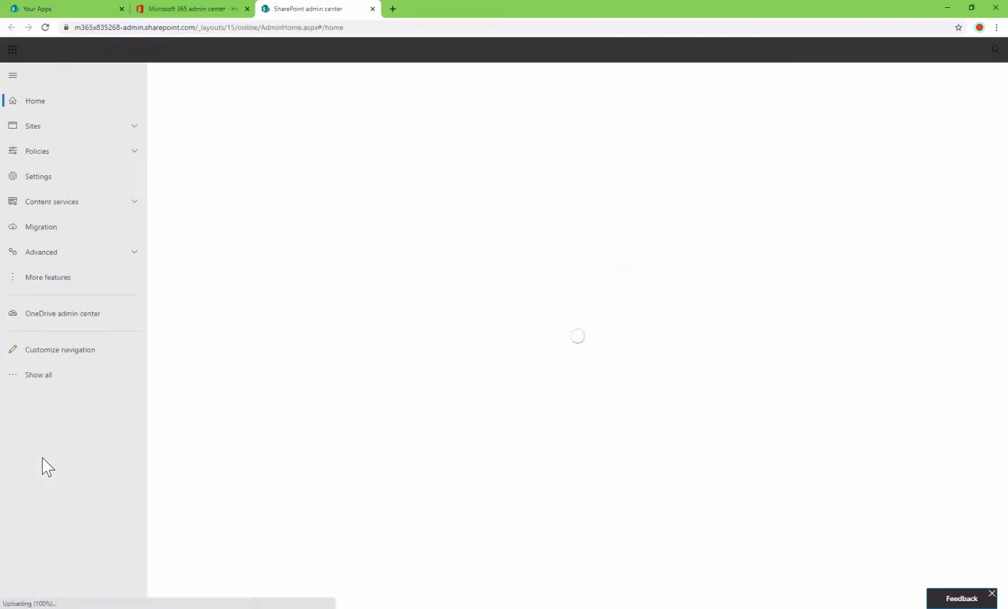
Step: Open the organization's App Catalog from the Apps section of the classic SharePoint admin features
{"action": "left_click", "coordinate": [65, 278]}
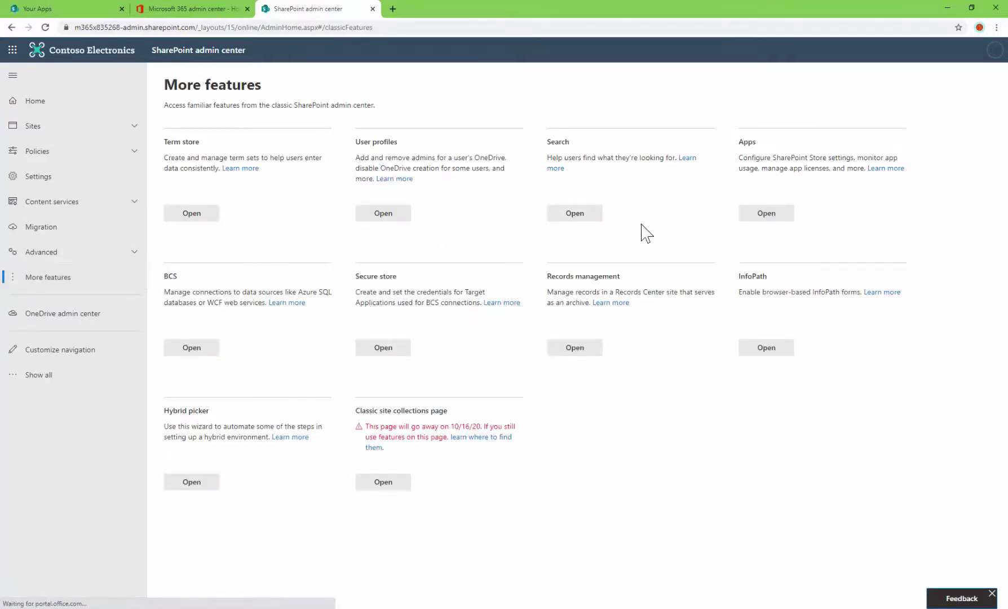
{"action": "left_click", "coordinate": [759, 214]}
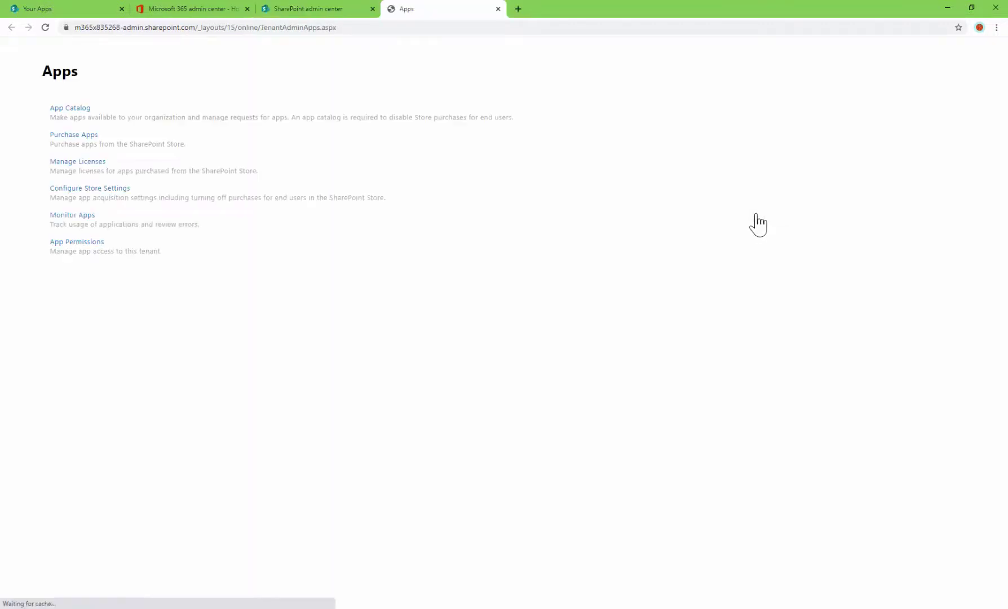
{"action": "left_click", "coordinate": [78, 109]}
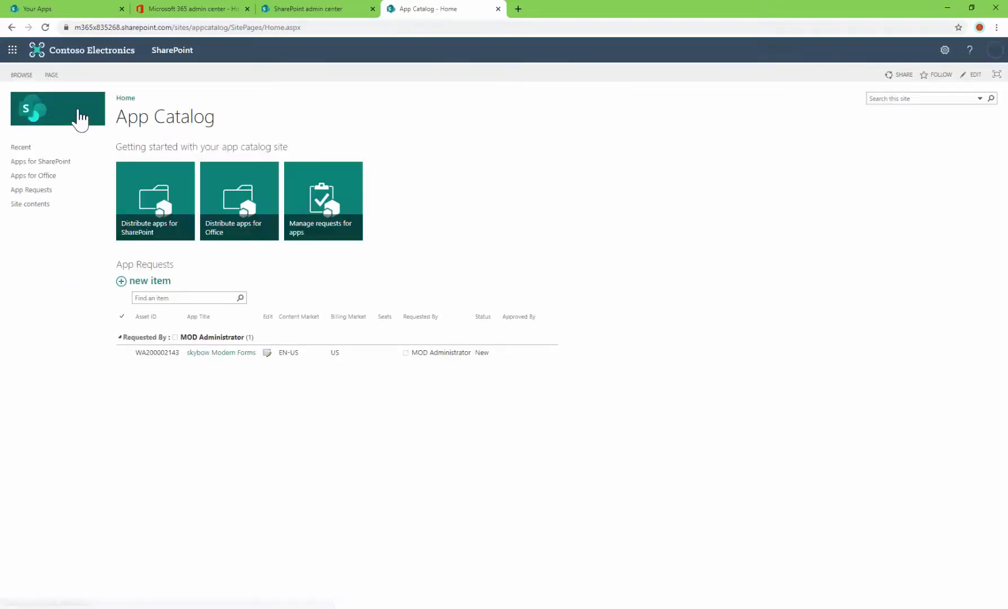
Step: Open the skybow Modern Forms request, load its store details in a separate browser tab, and save the request with status Approved
{"action": "left_click", "coordinate": [220, 353]}
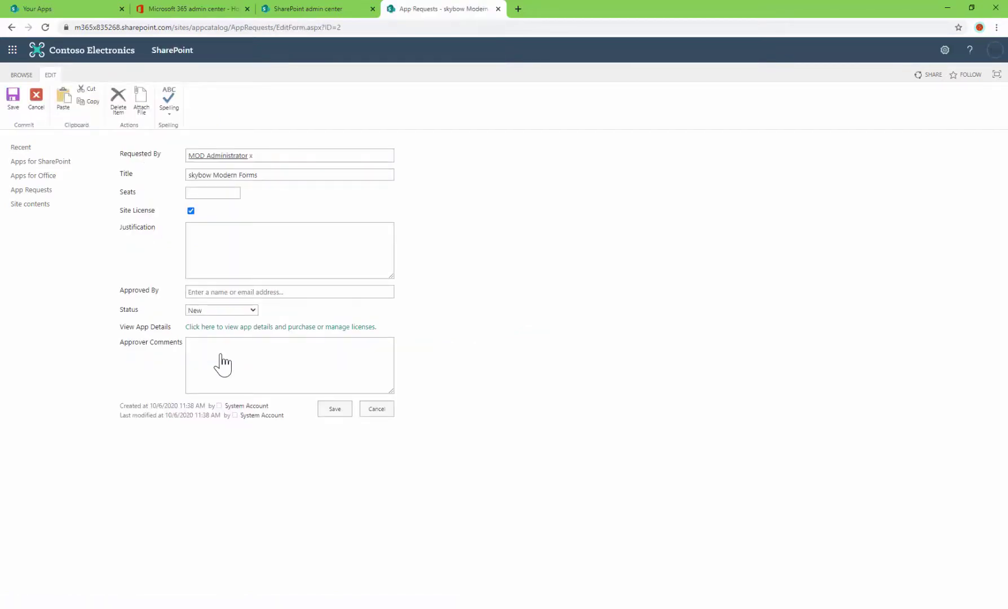
{"action": "right_click", "coordinate": [232, 328]}
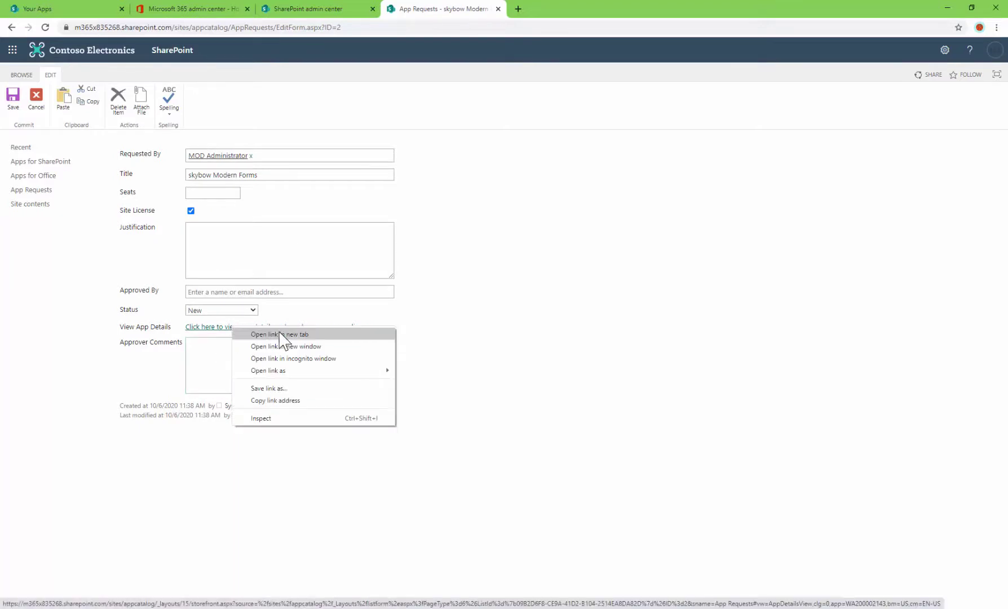
{"action": "left_click", "coordinate": [280, 334]}
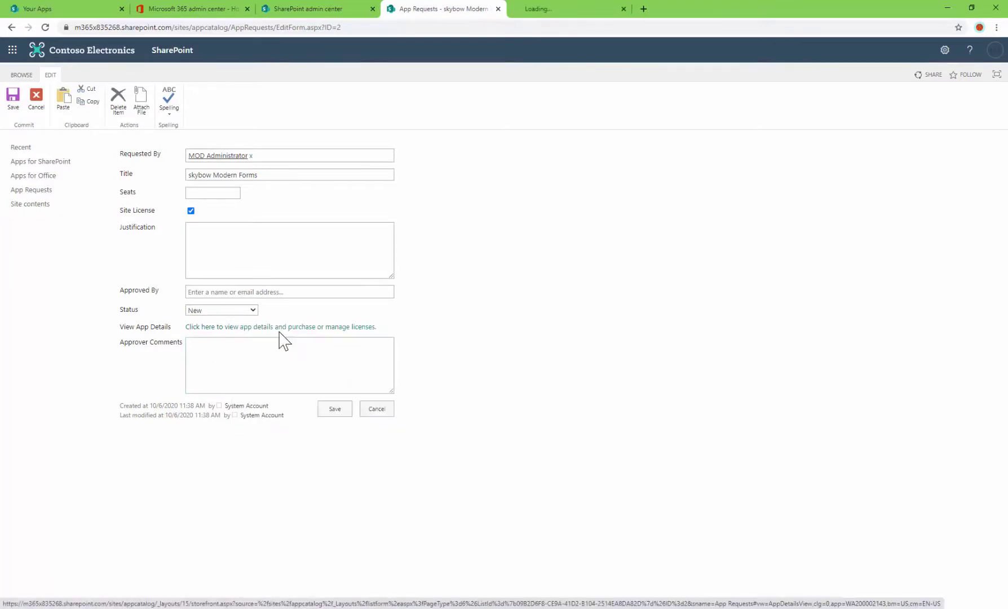
{"action": "left_click", "coordinate": [210, 310]}
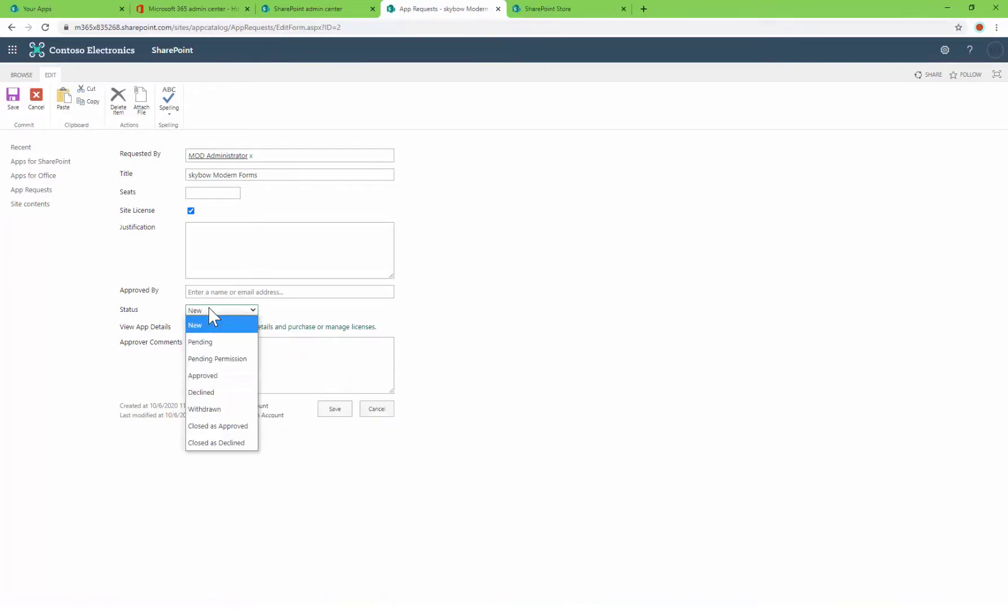
{"action": "left_click", "coordinate": [205, 376]}
{"action": "left_click", "coordinate": [336, 411]}
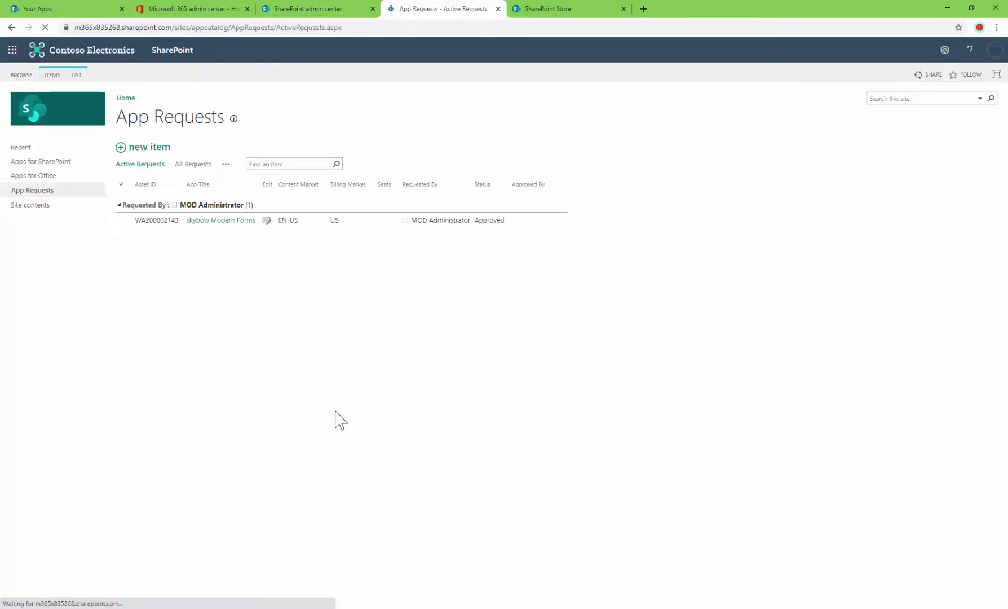
Step: Add skybow Modern Forms from its store page and deploy it to the App Catalog without making it available to all sites
{"action": "left_click", "coordinate": [557, 10]}
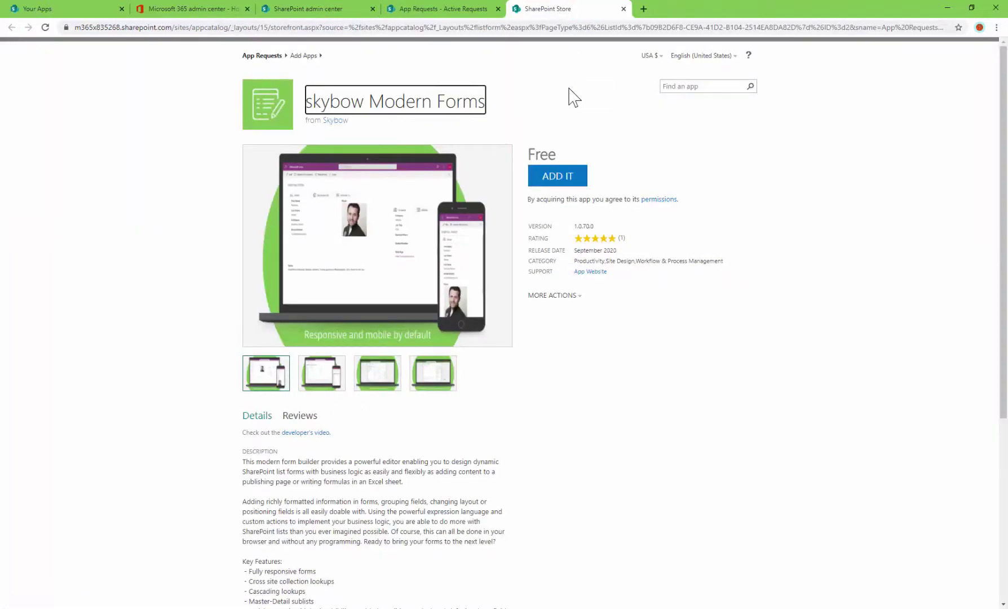
{"action": "left_click", "coordinate": [558, 176]}
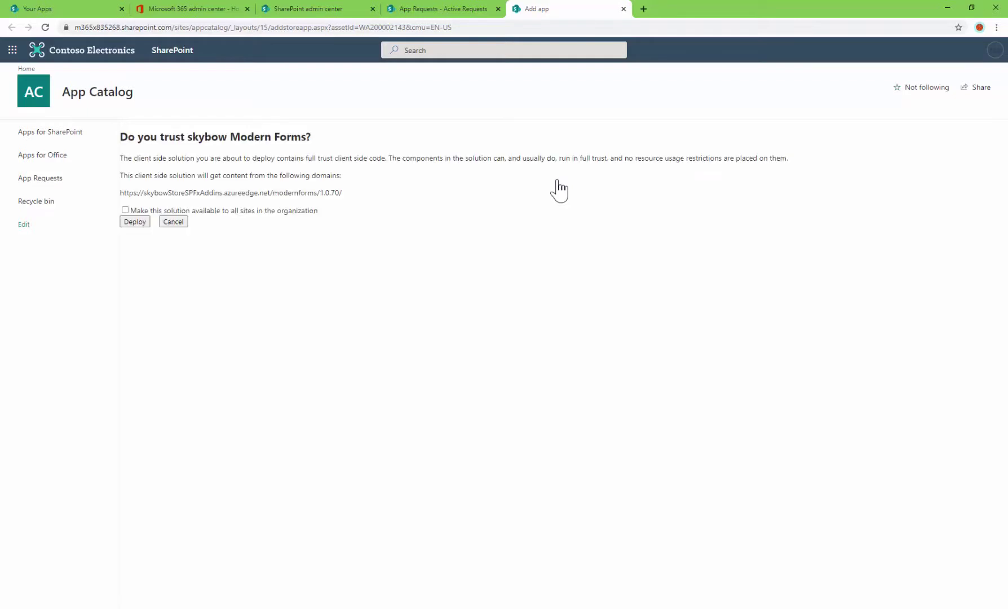
{"action": "left_click", "coordinate": [130, 222]}
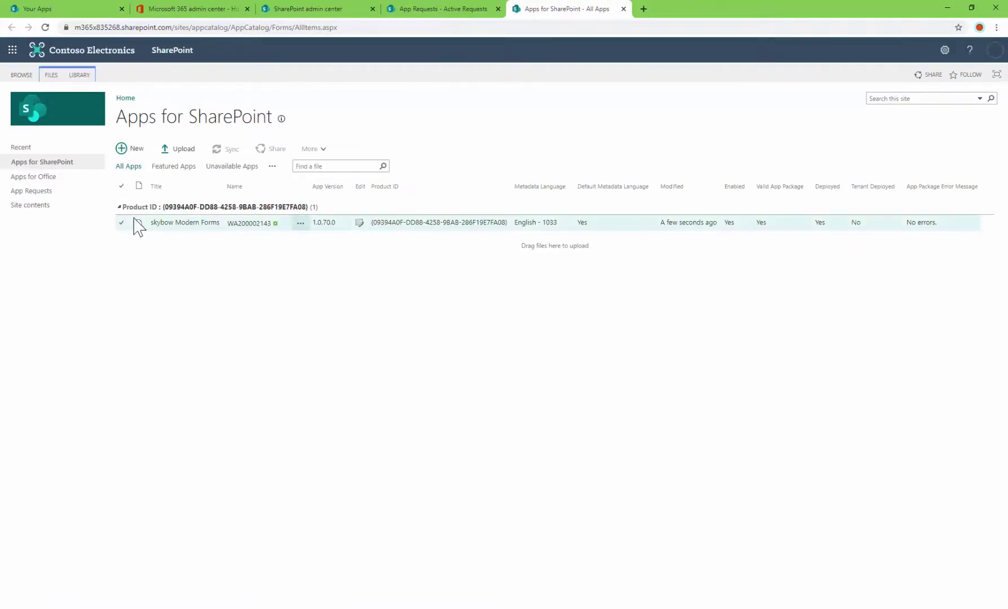
Step: Return to The Landing site and add the skybow Modern Forms app to it
{"action": "left_click", "coordinate": [87, 9]}
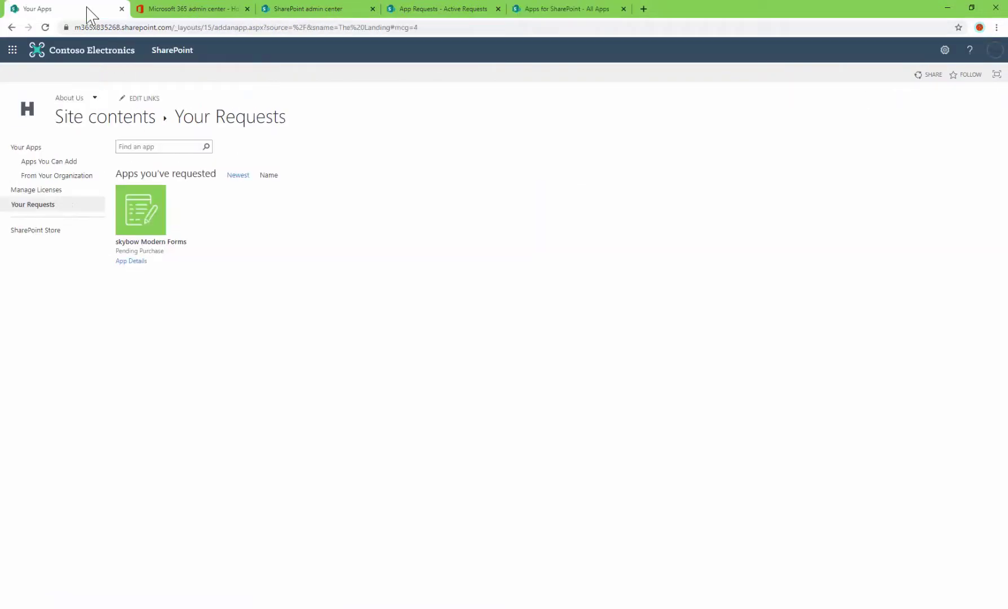
{"action": "left_click", "coordinate": [88, 52]}
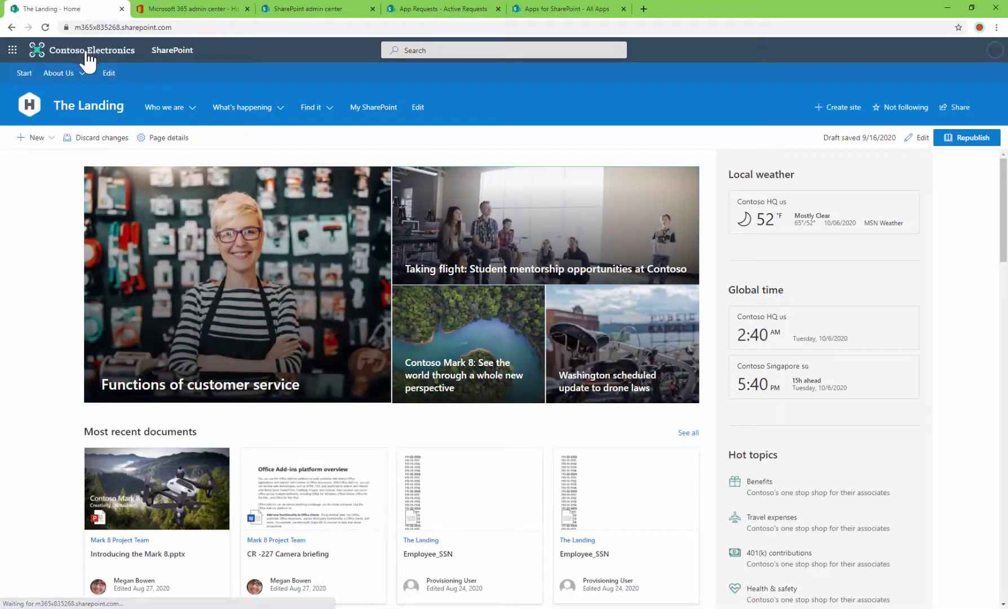
{"action": "mouse_move", "coordinate": [58, 73]}
{"action": "left_click", "coordinate": [35, 137]}
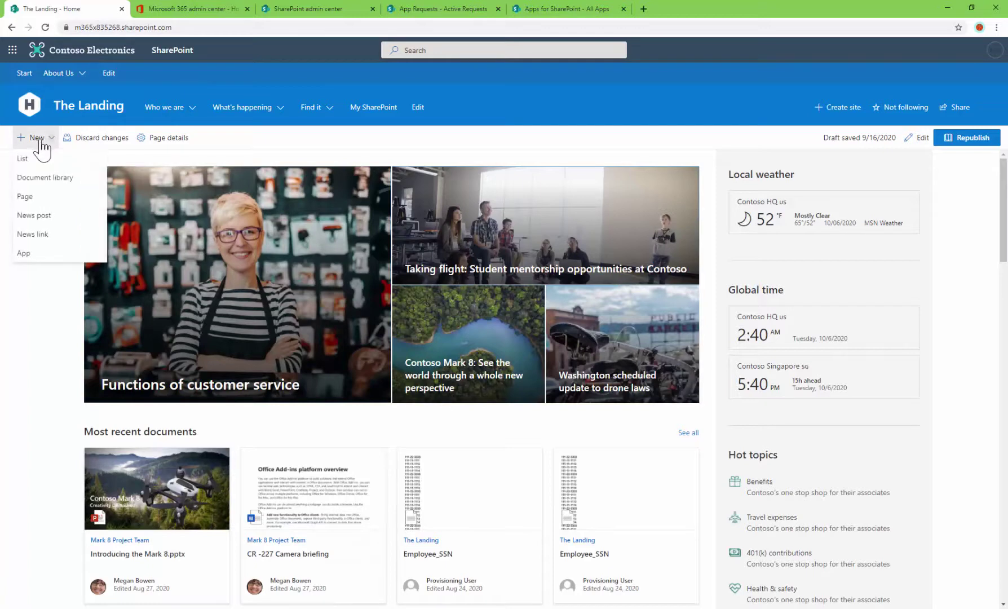
{"action": "left_click", "coordinate": [38, 258]}
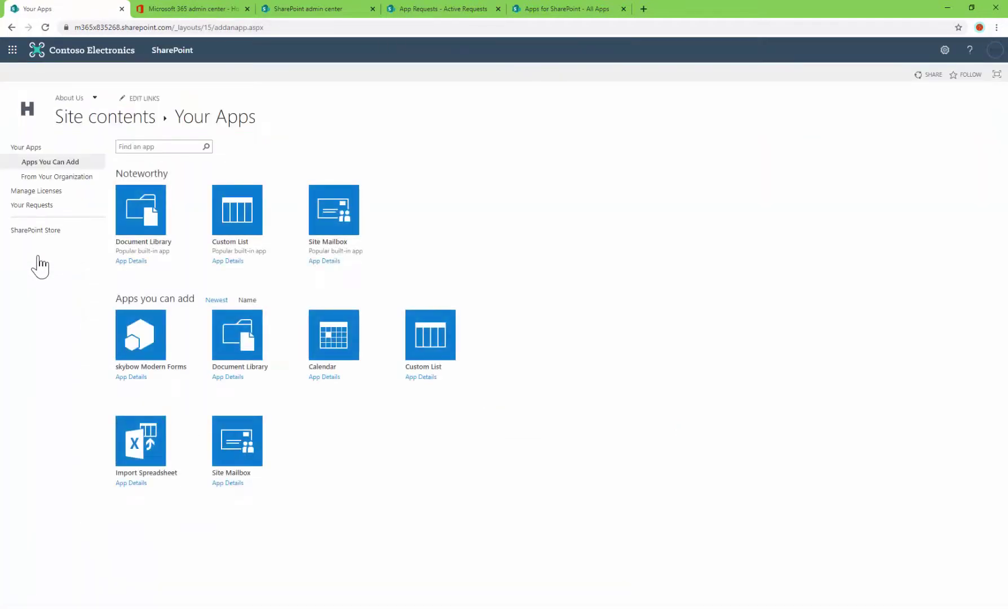
{"action": "left_click", "coordinate": [156, 347]}
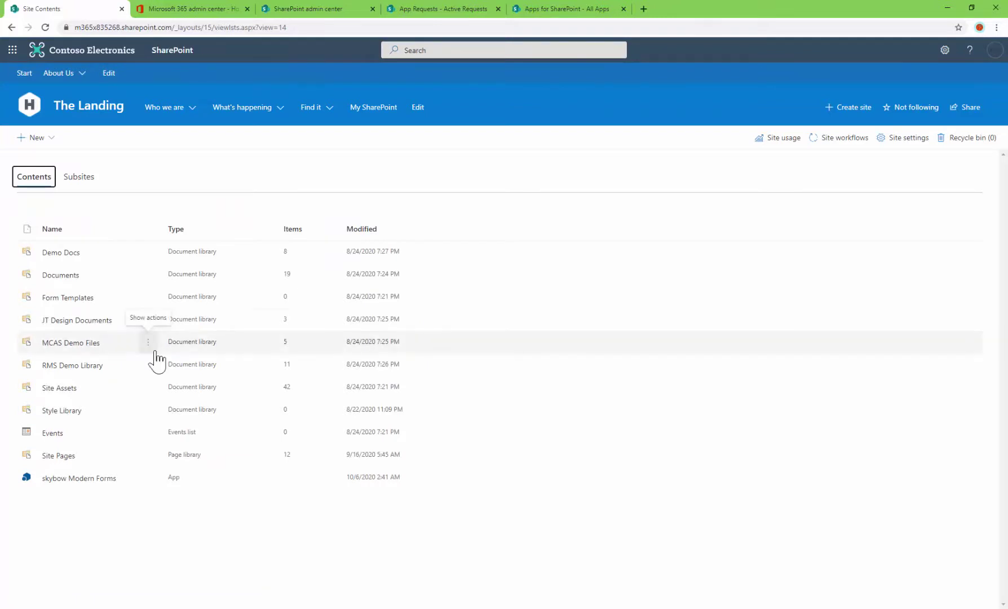
Step: Create a new blank list named ModernFormsDemo on The Landing site, shown in the site navigation
{"action": "left_click", "coordinate": [50, 142]}
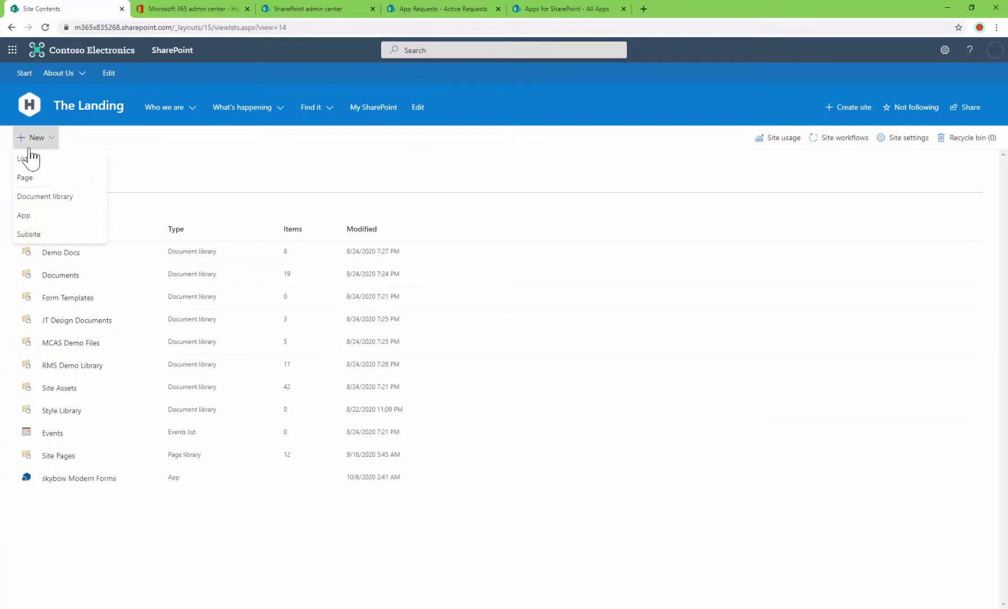
{"action": "left_click", "coordinate": [24, 159]}
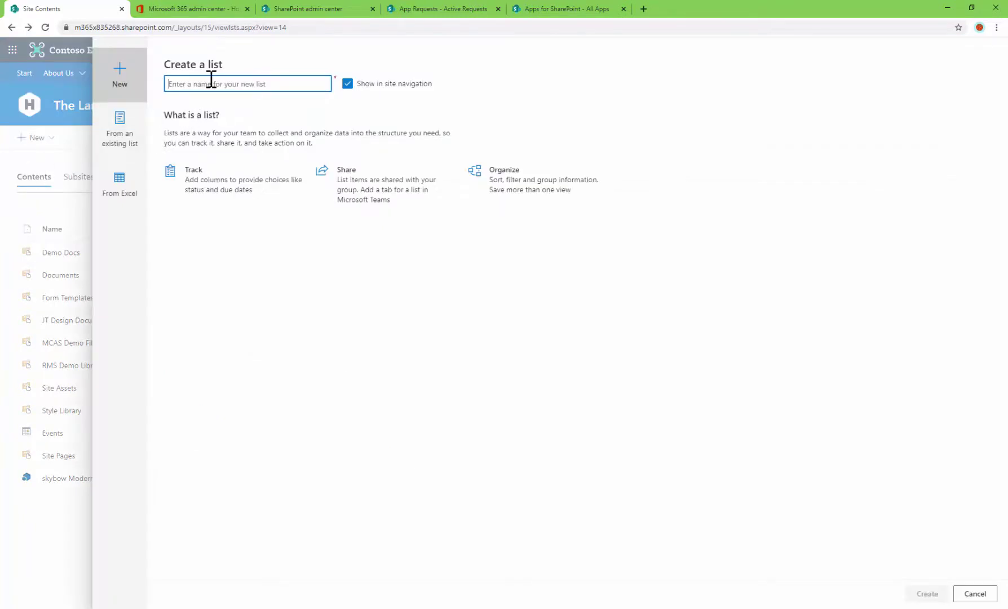
{"action": "type", "text": "ModernFormsDemo"}
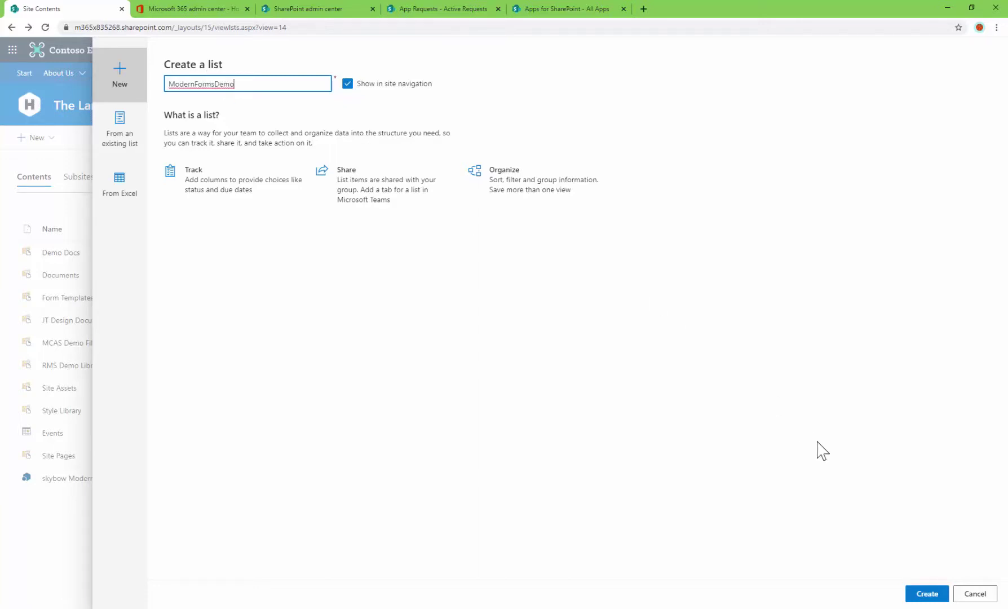
{"action": "left_click", "coordinate": [936, 603]}
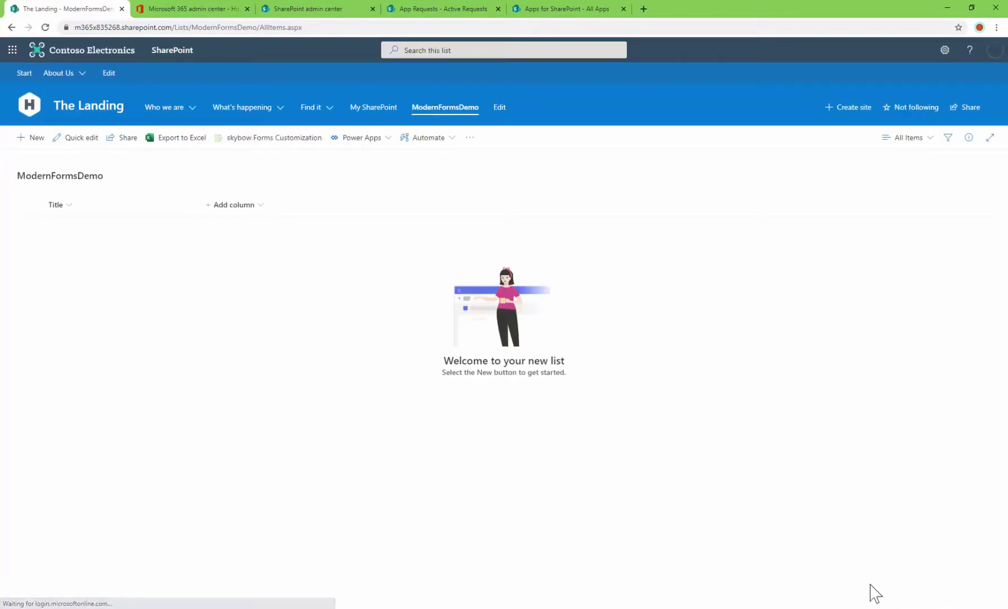
Step: Open the default new-item form NewForm.aspx of the ModernFormsDemo list for customization and add a Rich Text control above the Title field
{"action": "left_click", "coordinate": [255, 143]}
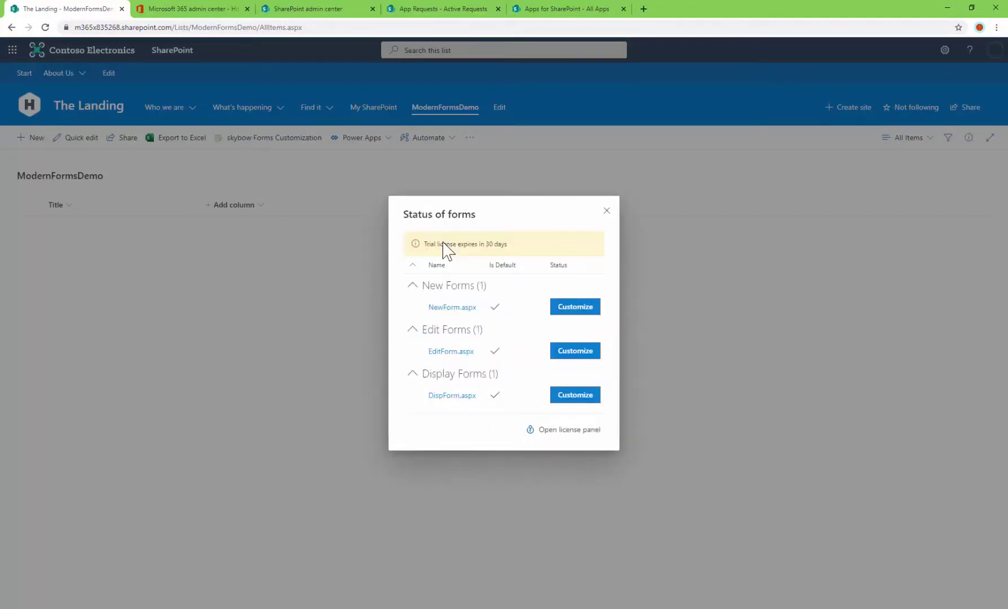
{"action": "left_click", "coordinate": [584, 310]}
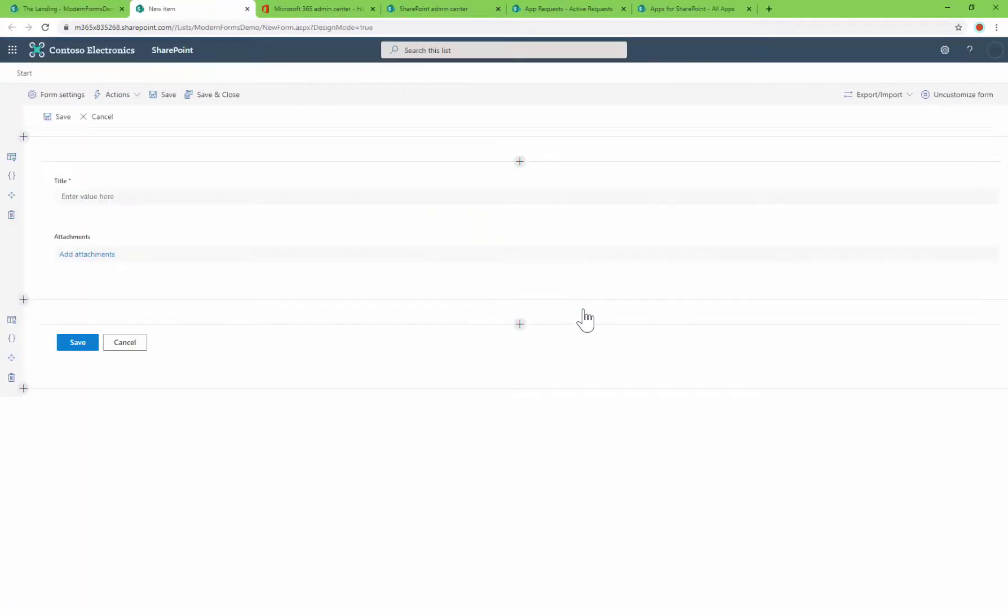
{"action": "left_click", "coordinate": [520, 162]}
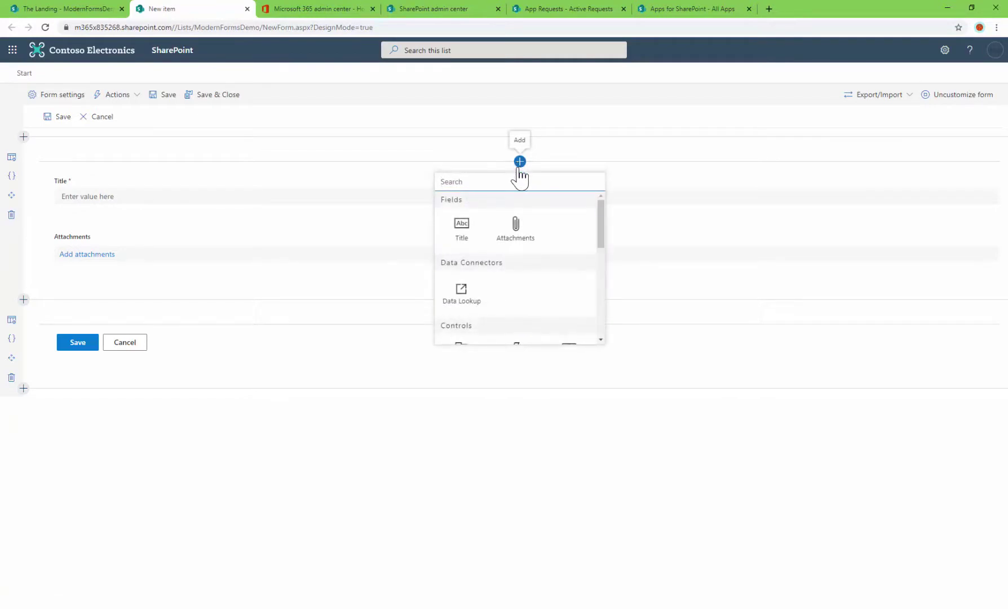
{"action": "scroll", "coordinate": [524, 230], "scroll_direction": "down", "scroll_amount": 2}
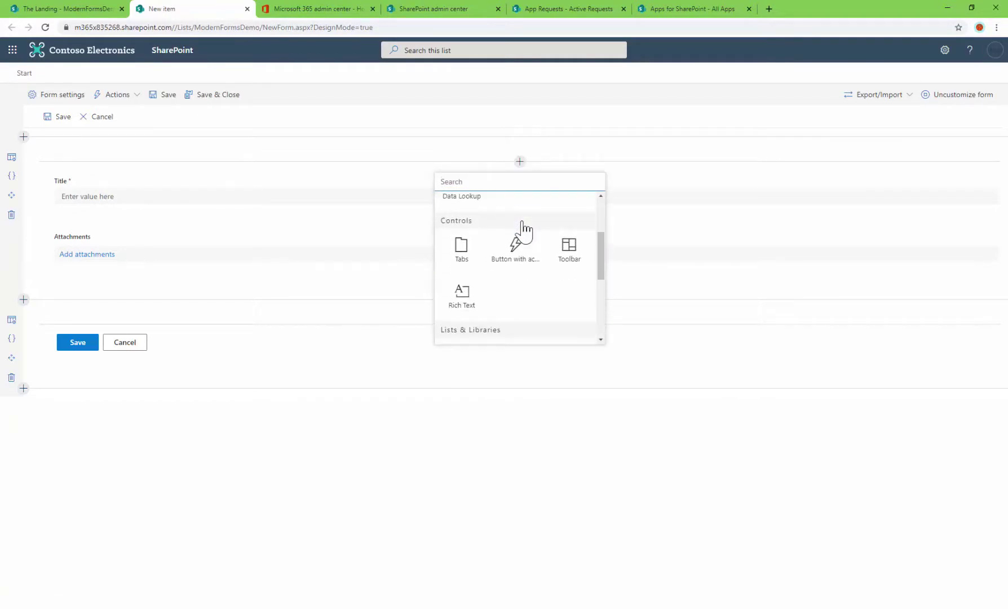
{"action": "left_click", "coordinate": [460, 304]}
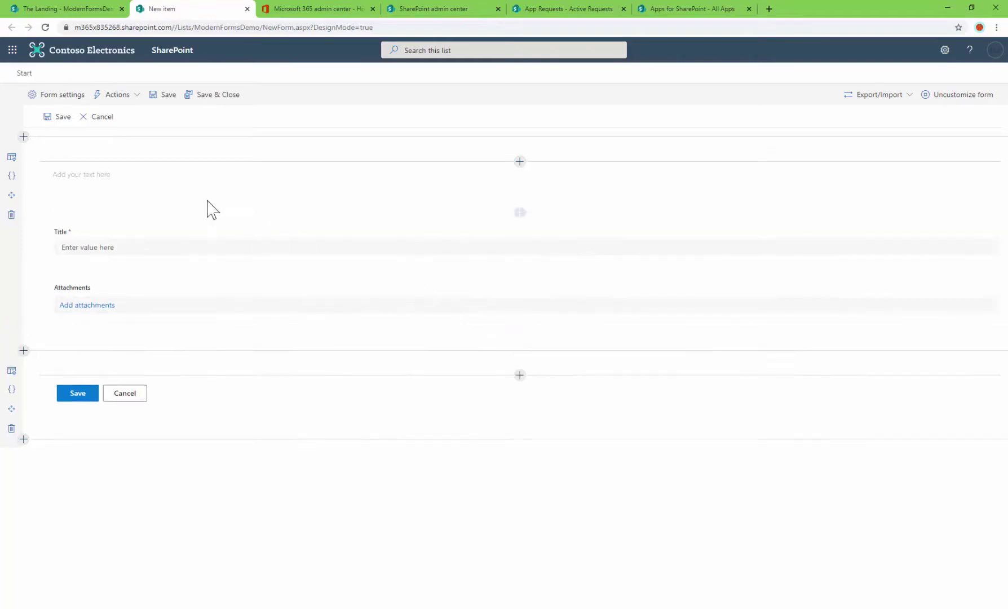
Step: Enter "skybow Modern Forms" in the rich text control and format it as Heading 1 in bright green
{"action": "left_click", "coordinate": [87, 179]}
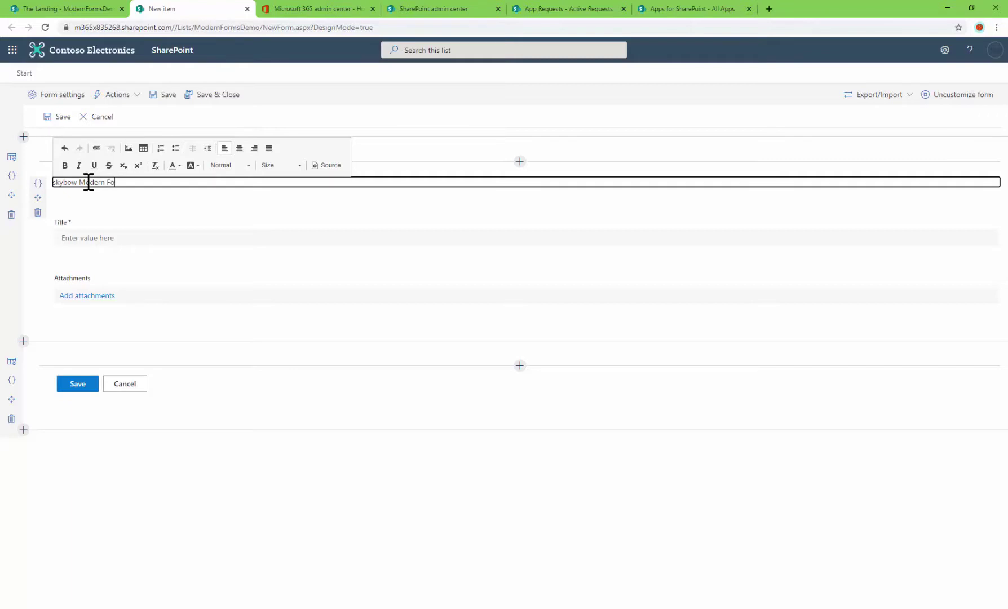
{"action": "key", "text": "ctrl+a"}
{"action": "left_click", "coordinate": [228, 165]}
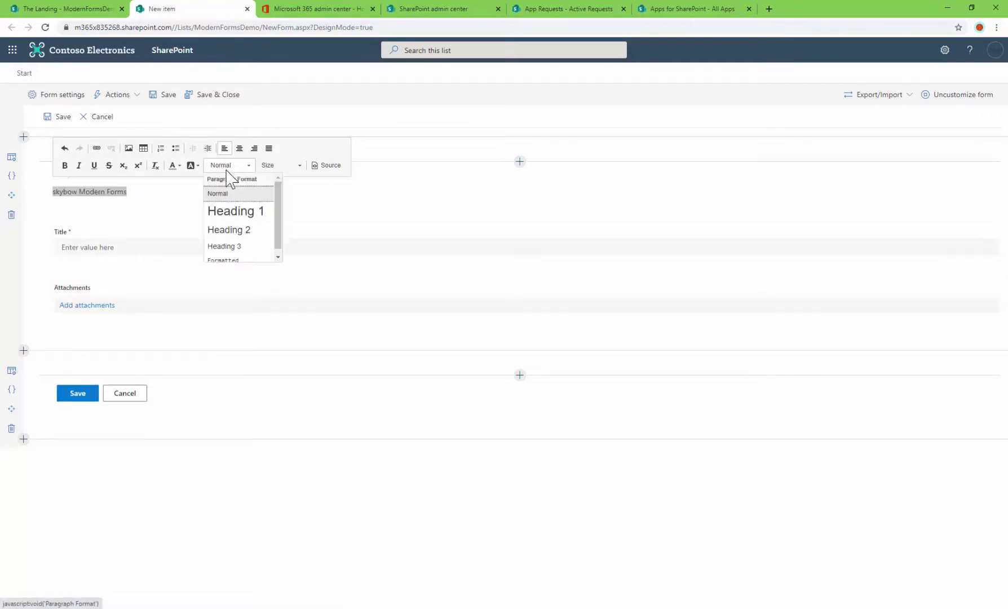
{"action": "left_click", "coordinate": [241, 213]}
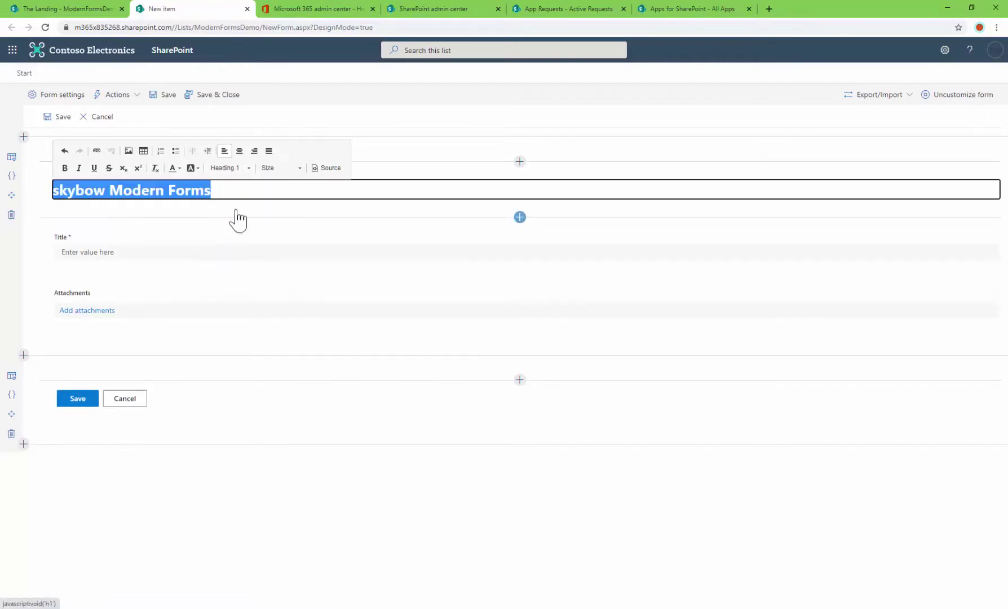
{"action": "left_click", "coordinate": [180, 168]}
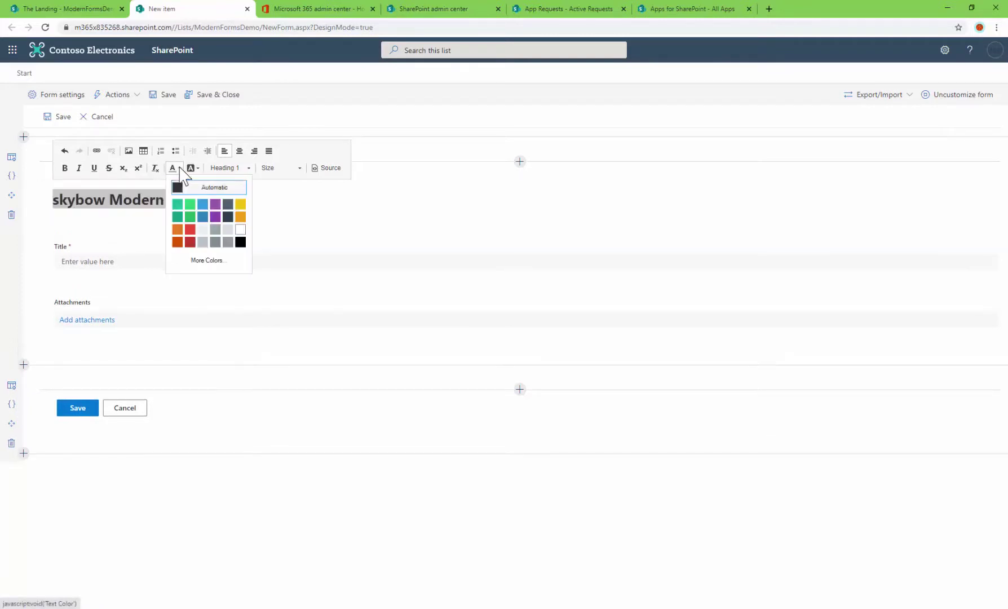
{"action": "left_click", "coordinate": [190, 212]}
{"action": "left_click", "coordinate": [238, 191]}
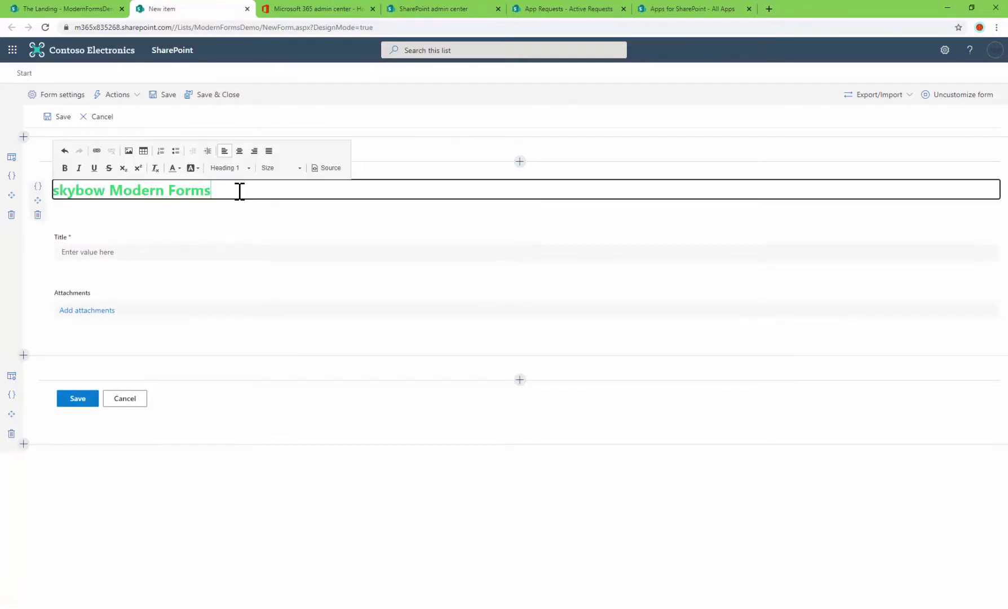
Step: Save and close the form design, and open a new item in the ModernFormsDemo list to check the customized form
{"action": "left_click", "coordinate": [205, 98]}
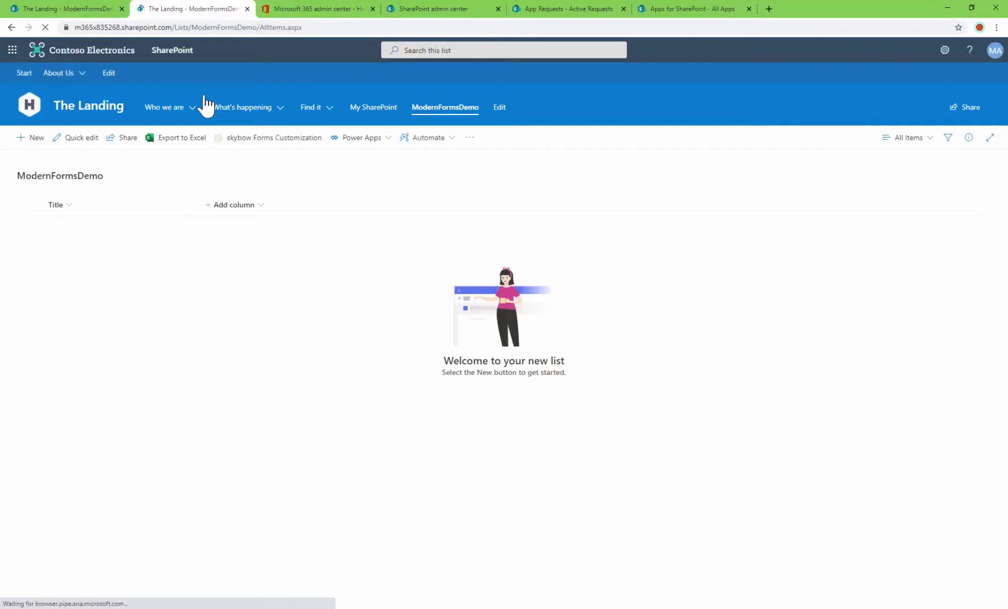
{"action": "left_click", "coordinate": [32, 140]}
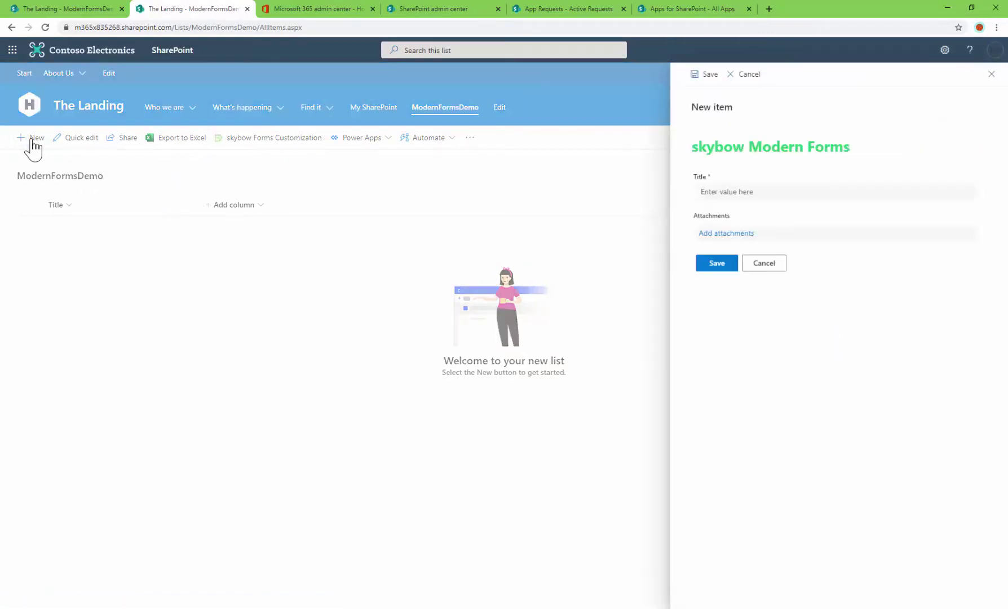